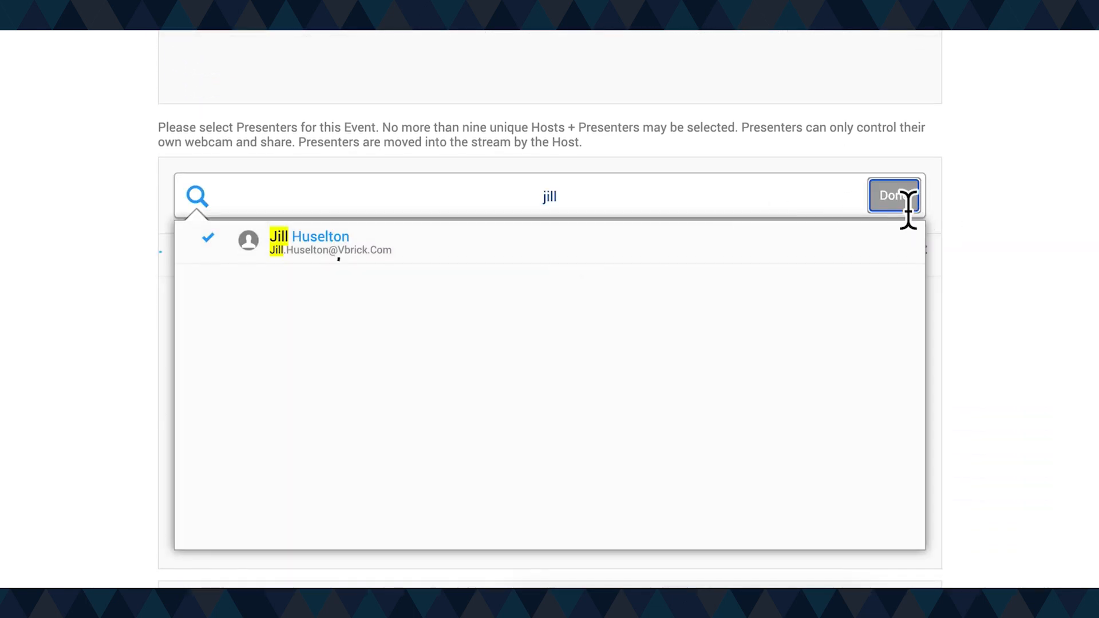
Finish selecting the presenter found for the event and create the event.
click(904, 201)
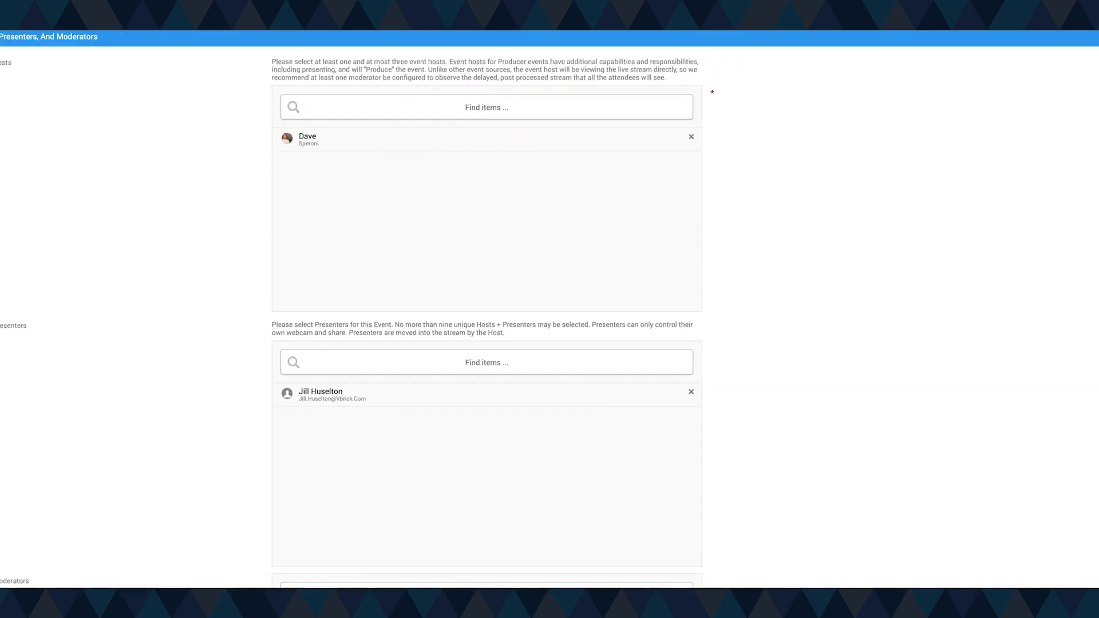
mouse_move(1094, 387)
mouse_down()
mouse_move(1081, 311)
mouse_move(1080, 73)
mouse_up()
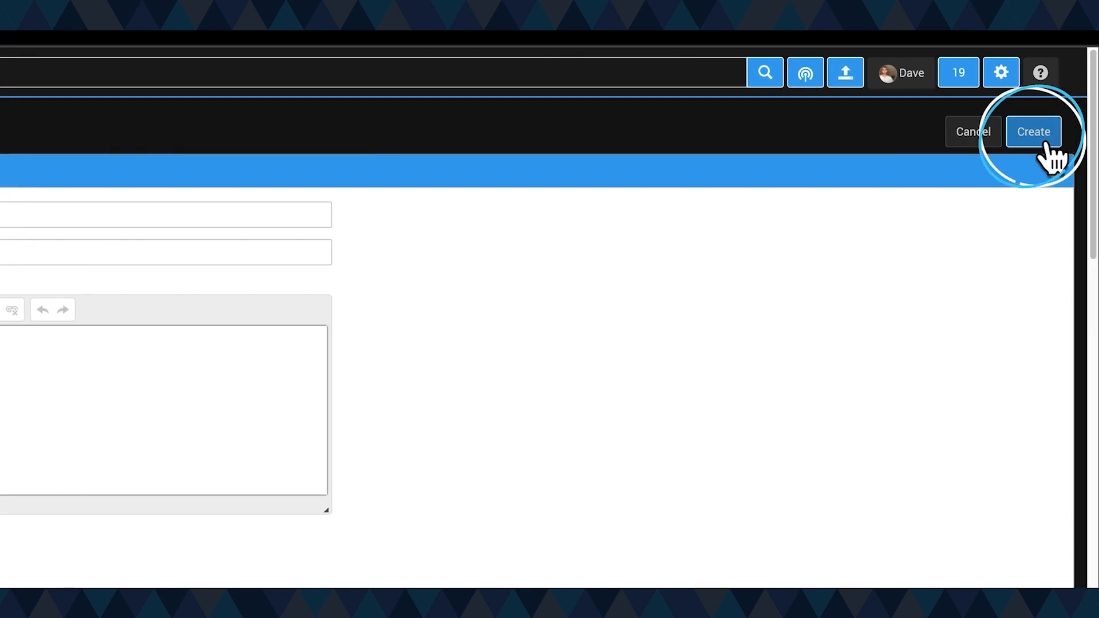
click(1059, 124)
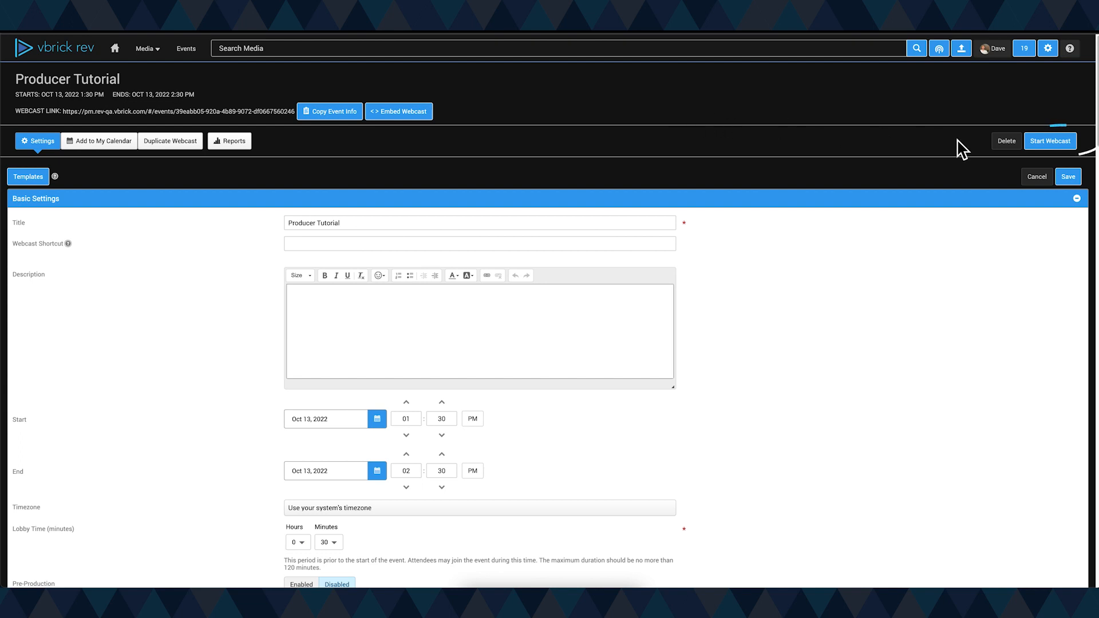
Start the Producer Tutorial webcast and go backstage with the camera turned on.
click(1063, 145)
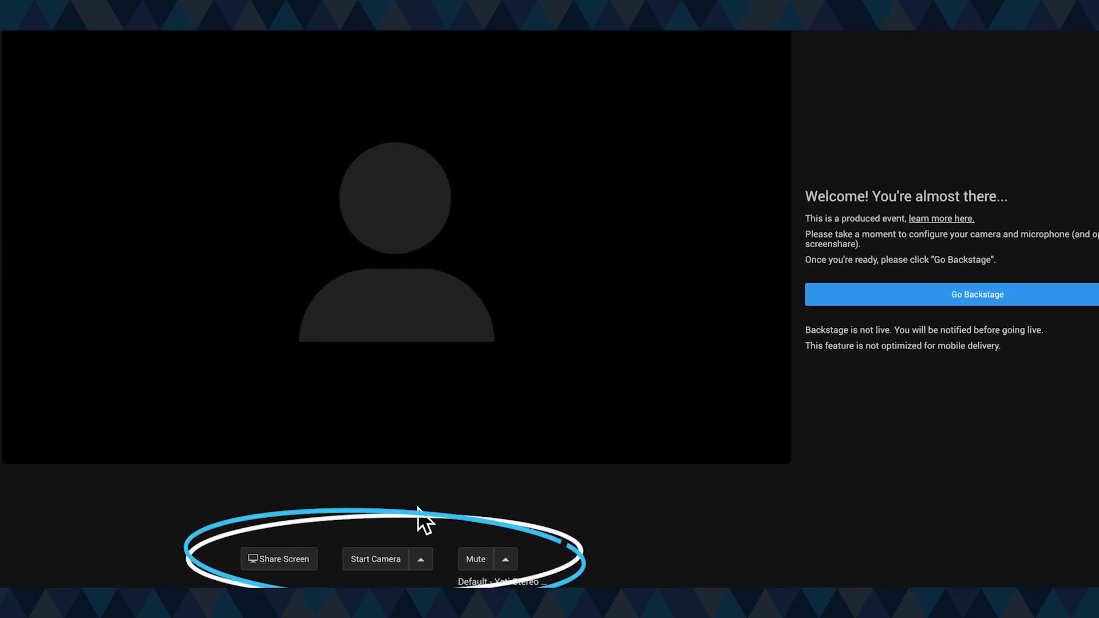
click(381, 559)
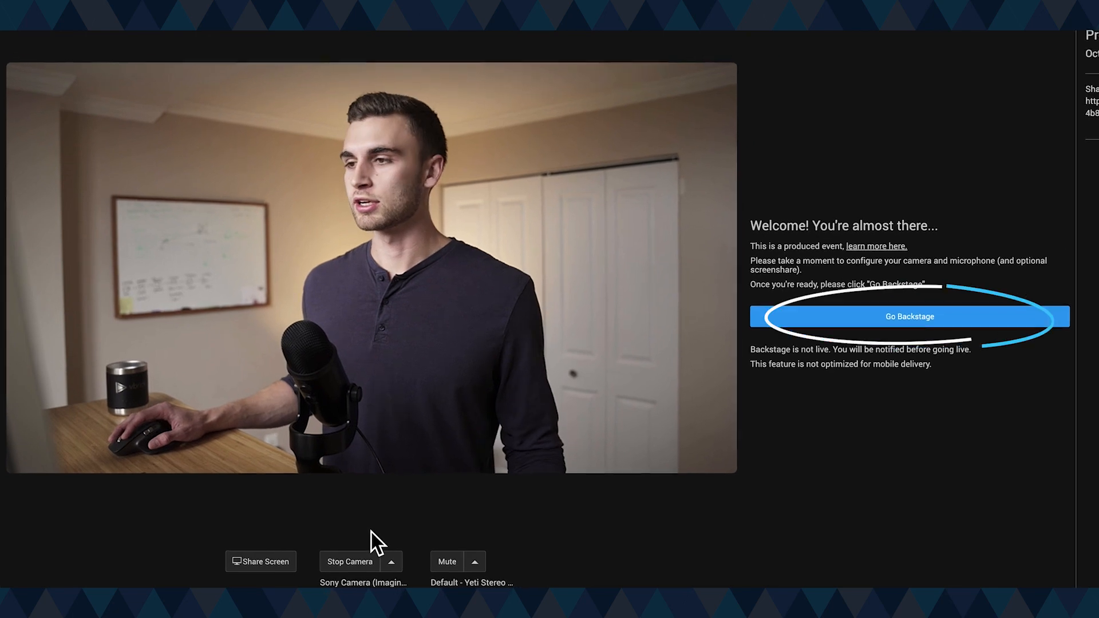
click(826, 331)
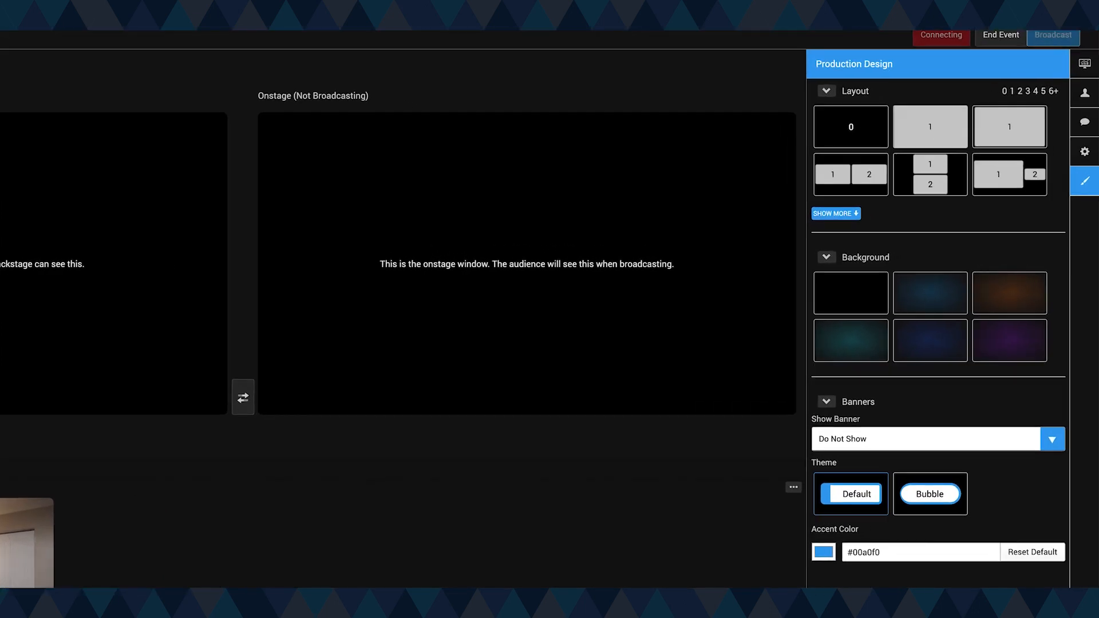
Try the side-by-side, stacked, and large-with-small two-person layouts in the production design's preview.
click(1078, 192)
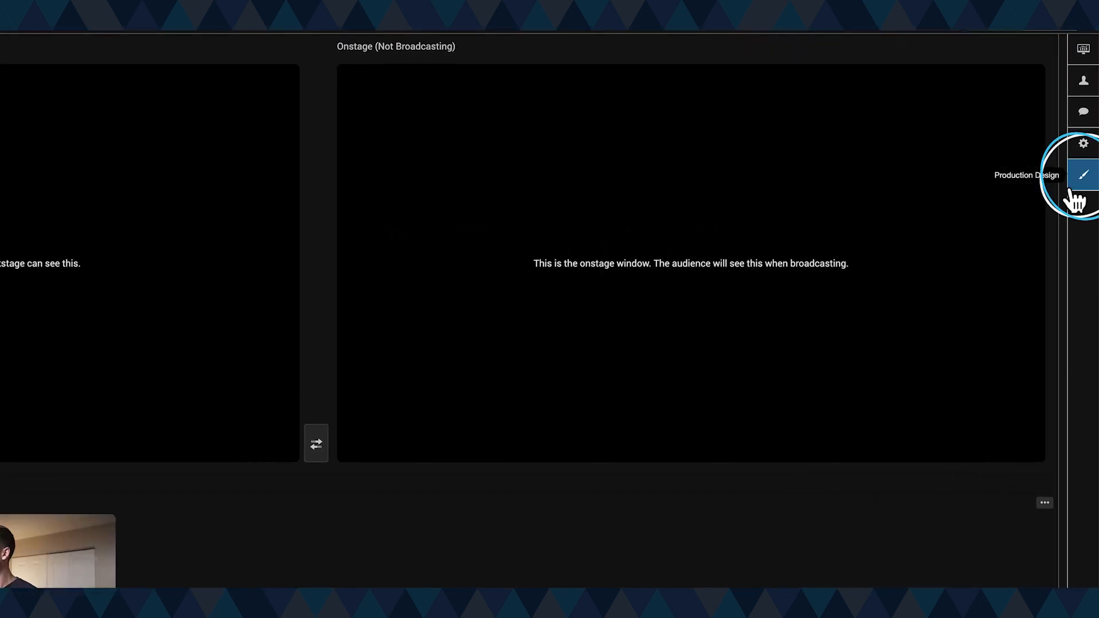
click(1075, 194)
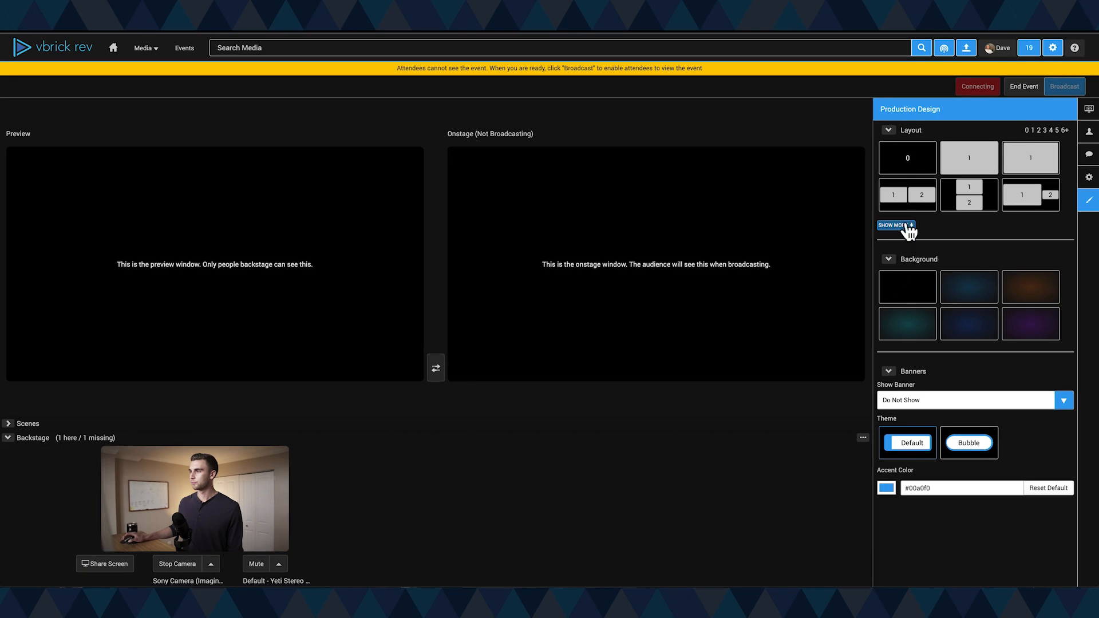
click(912, 208)
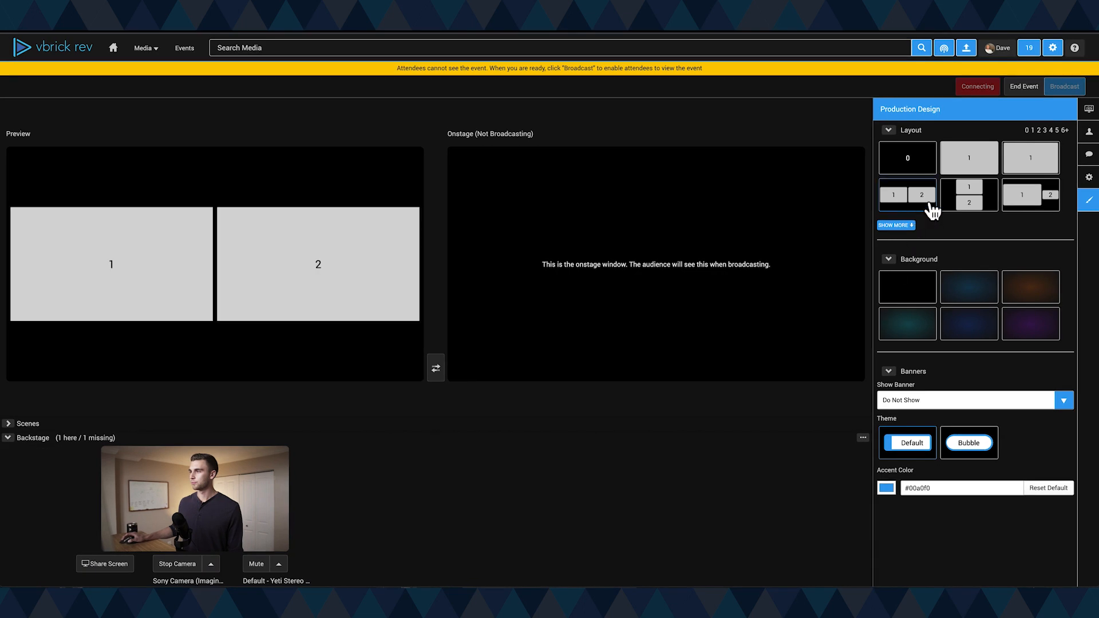
click(947, 210)
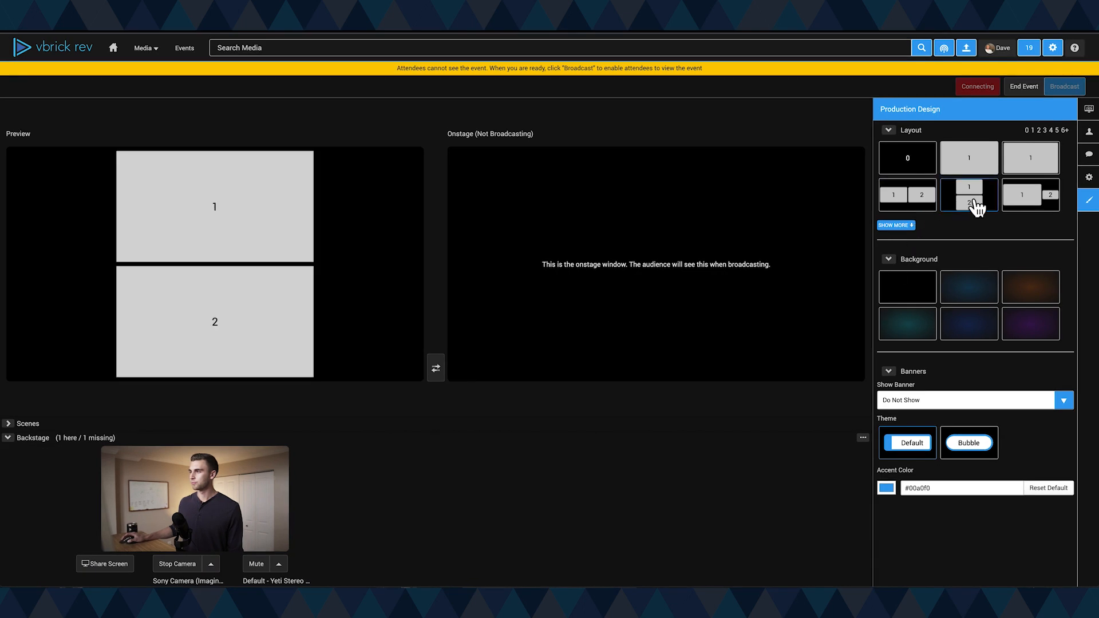
click(1009, 207)
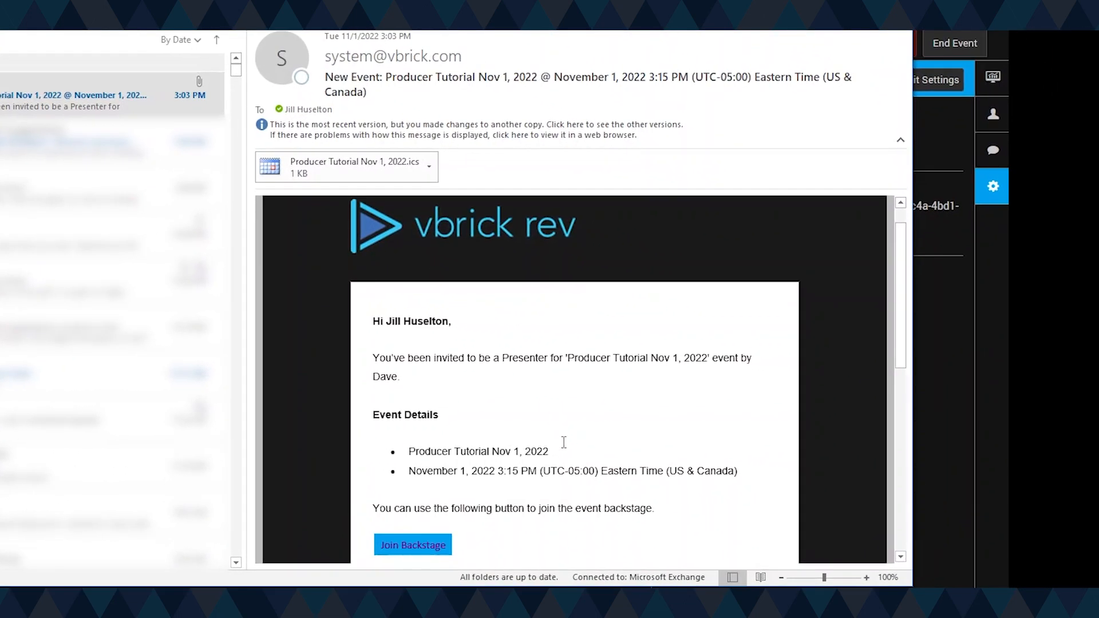
In Outlook, join the event from the presenter's invitation email and go backstage with the camera turned on.
scroll(564, 442, down, 3)
scroll(564, 442, down, 1)
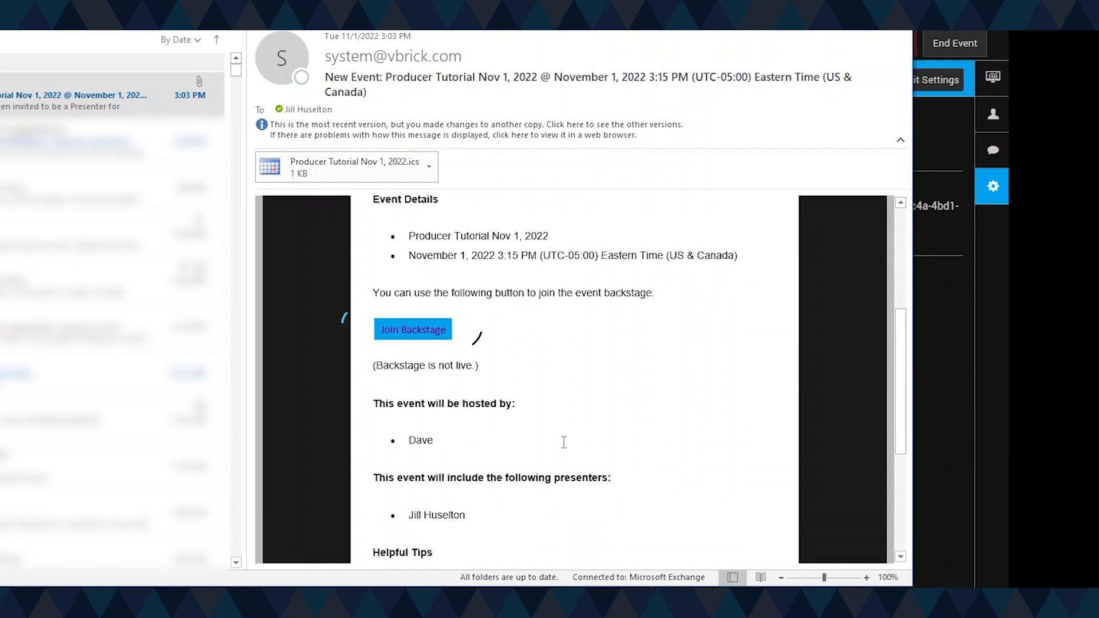
click(403, 332)
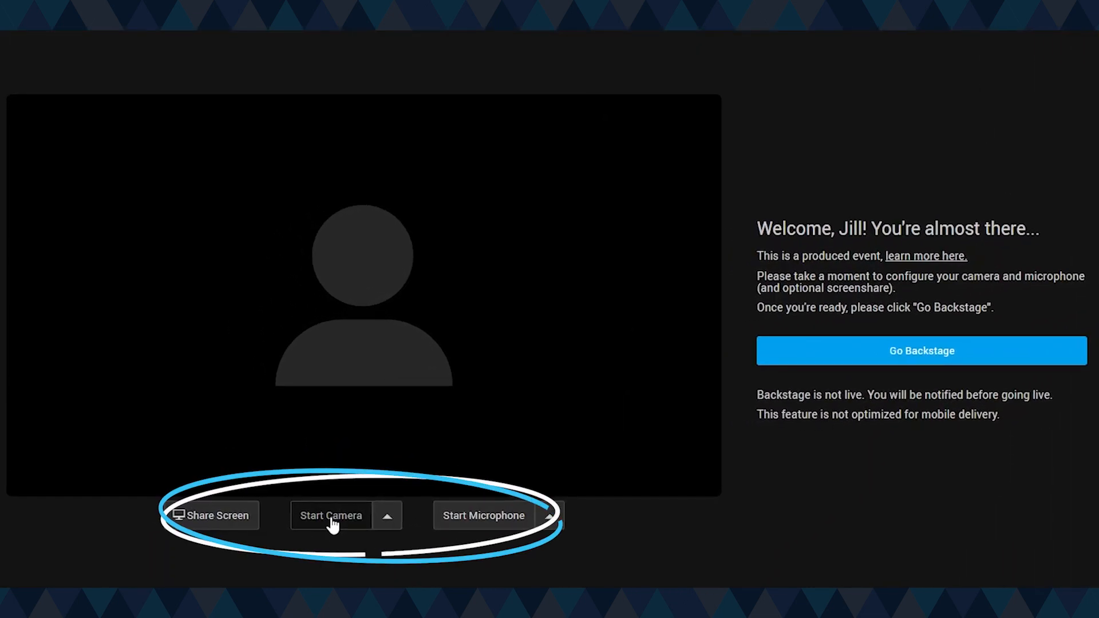
click(332, 516)
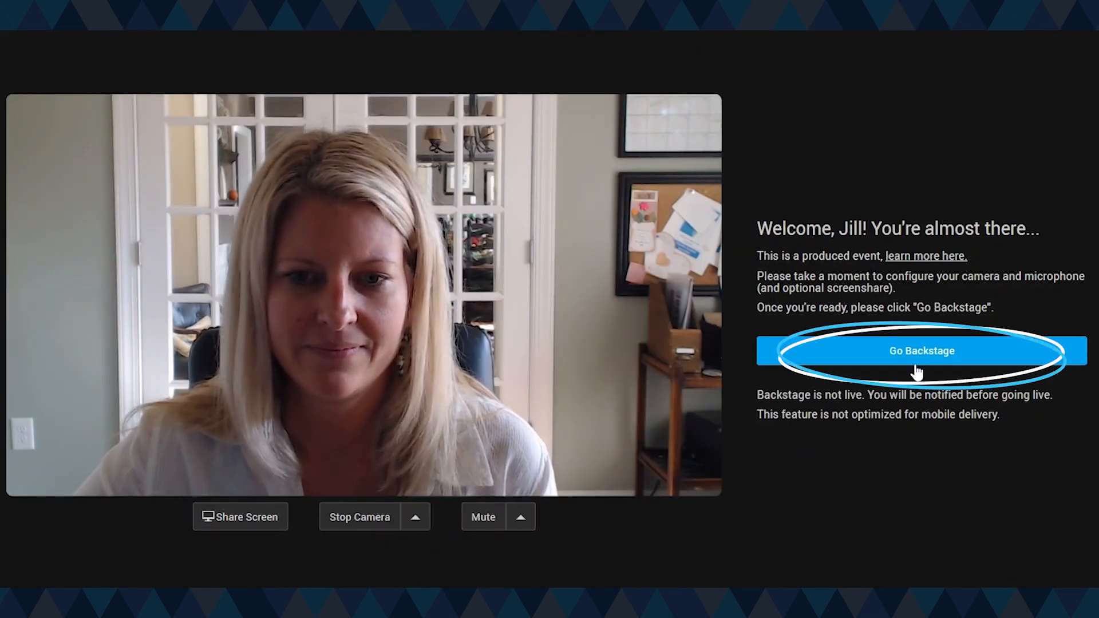
click(920, 351)
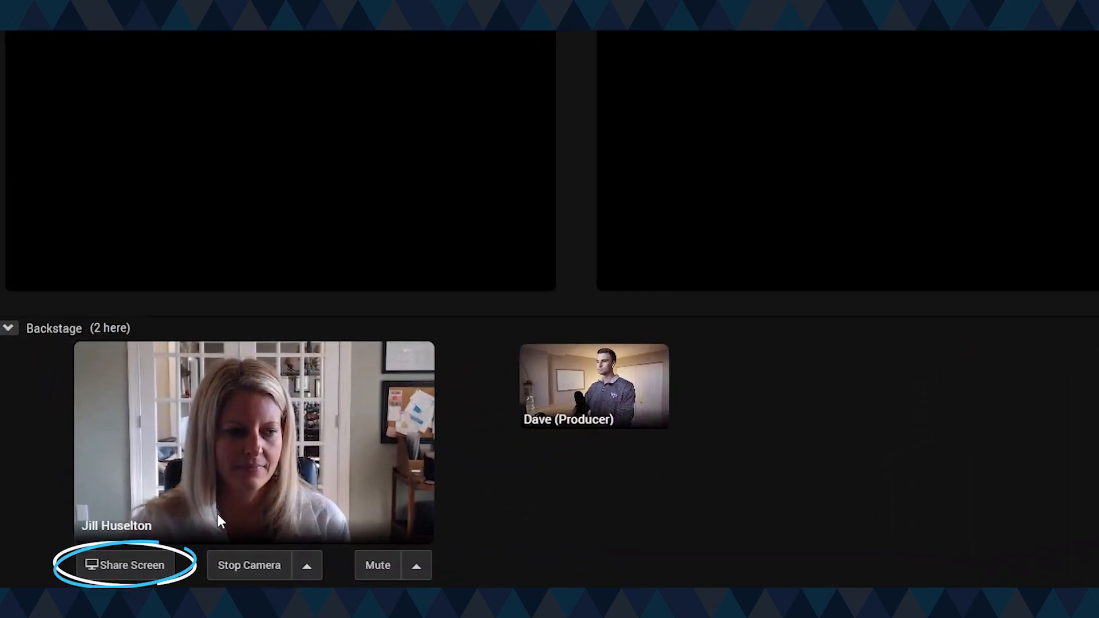
Share the Pitch Deck PowerPoint window as the presenter's screen.
click(127, 562)
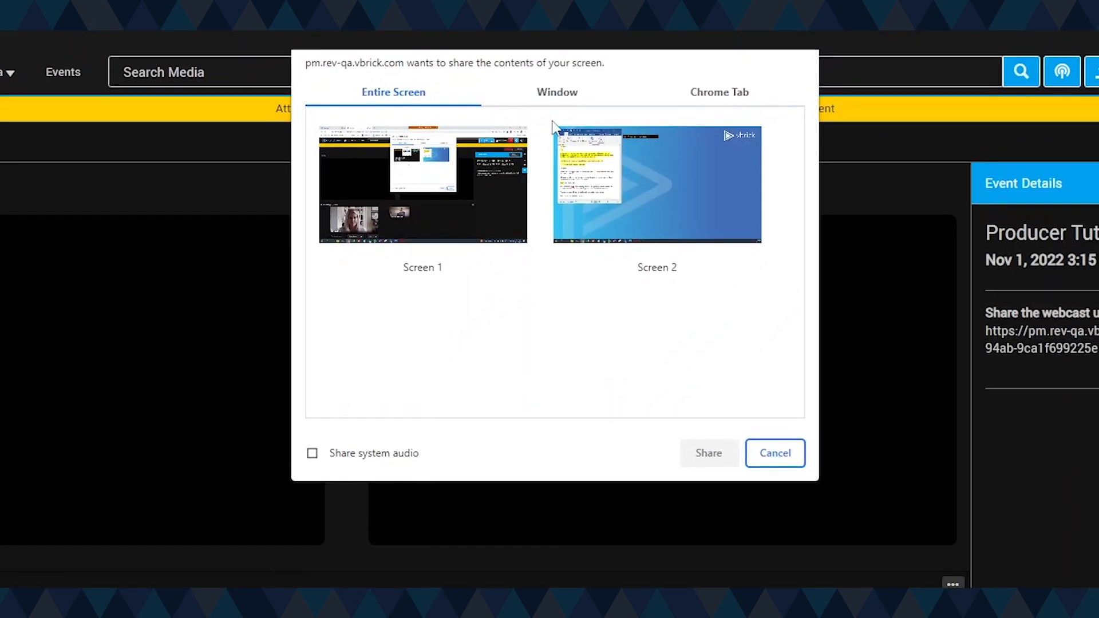
click(557, 92)
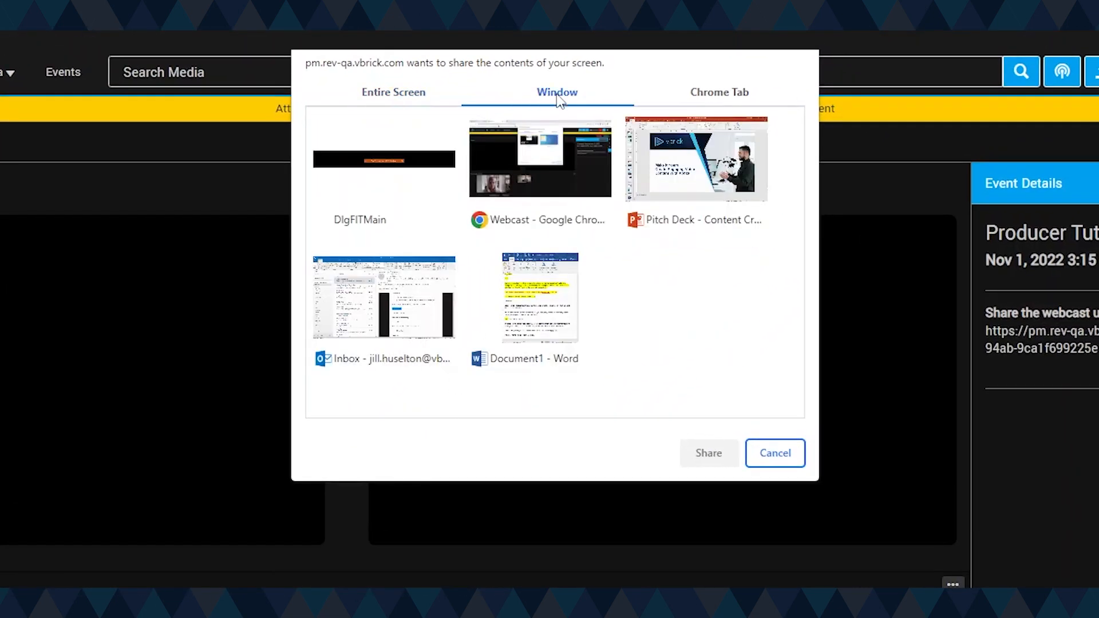
click(680, 165)
click(709, 453)
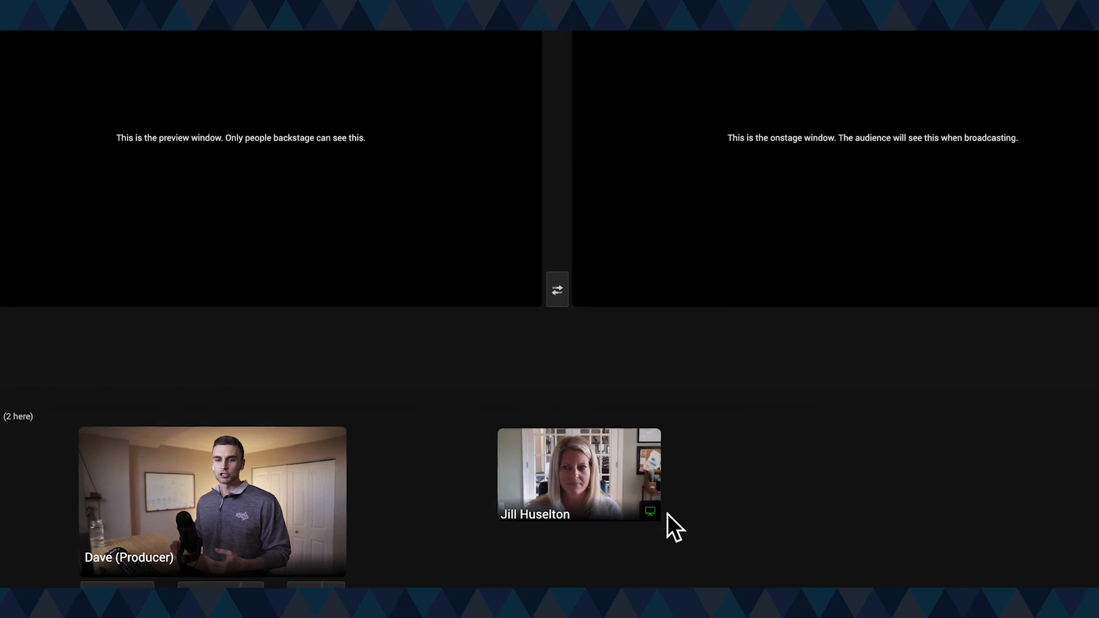
Set the preview to the side-by-side two-person layout, with the presenter's shared slides in slot 1 and camera in slot 2.
click(643, 513)
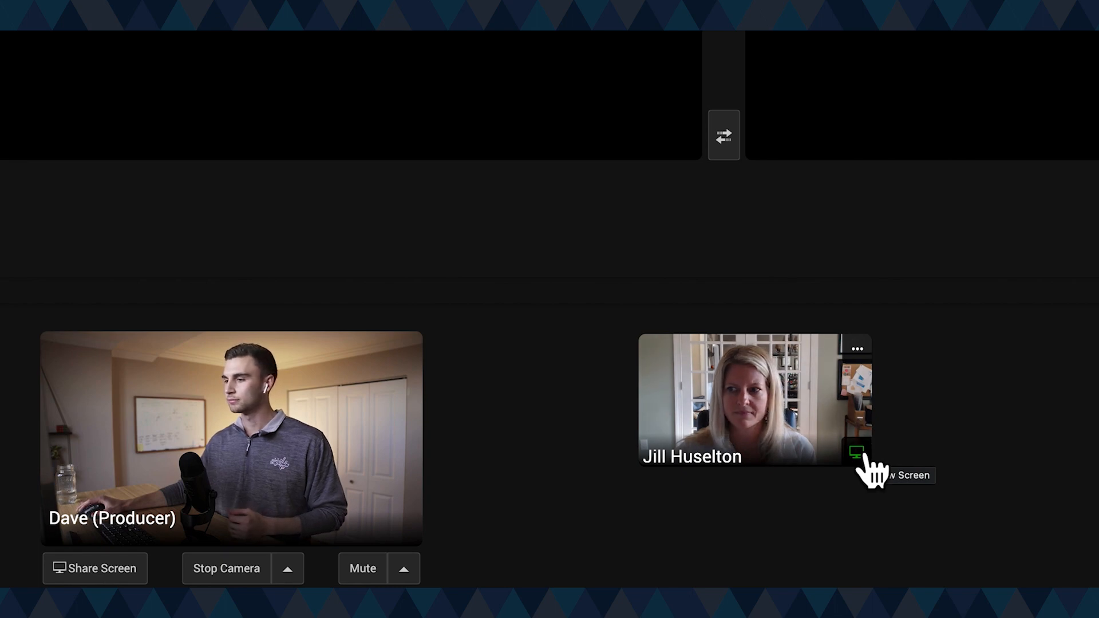
click(855, 453)
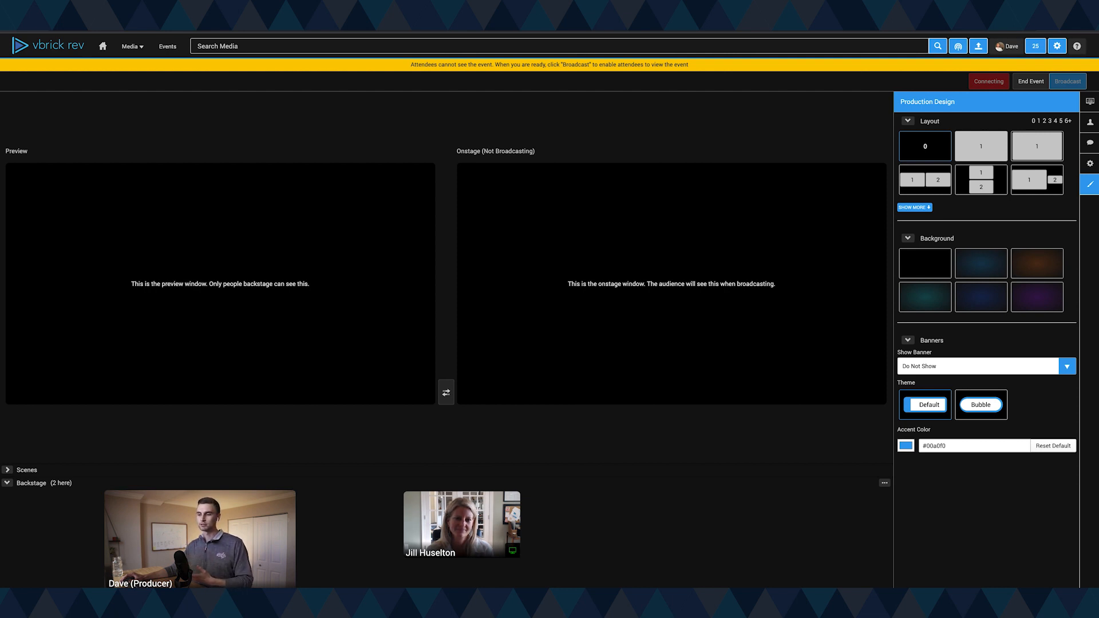
click(926, 190)
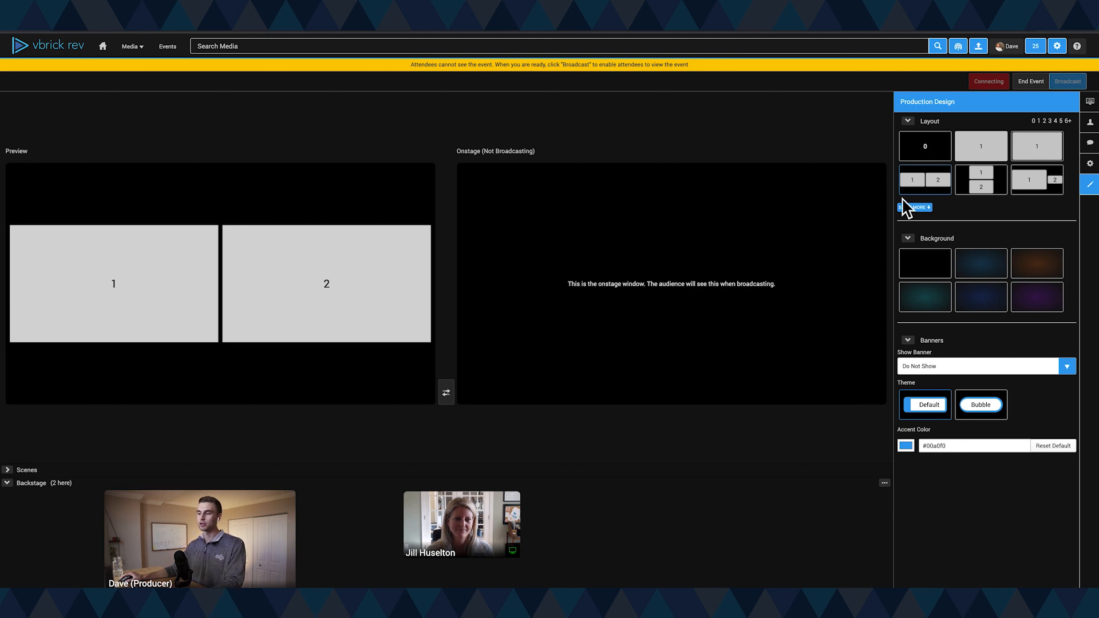
drag(459, 517, 452, 508)
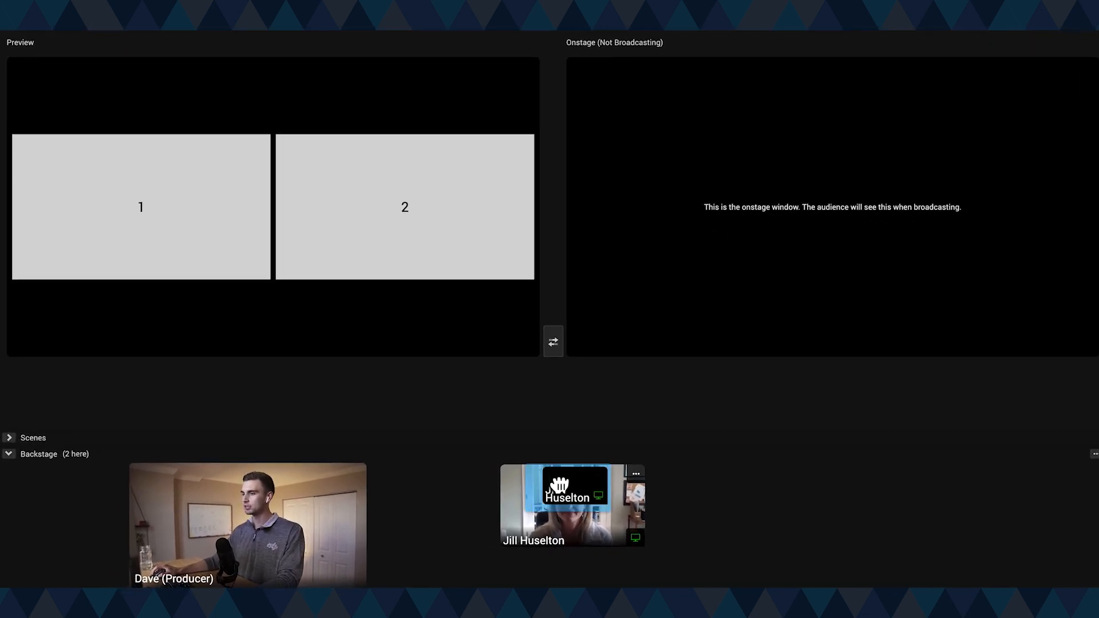
drag(560, 486, 427, 268)
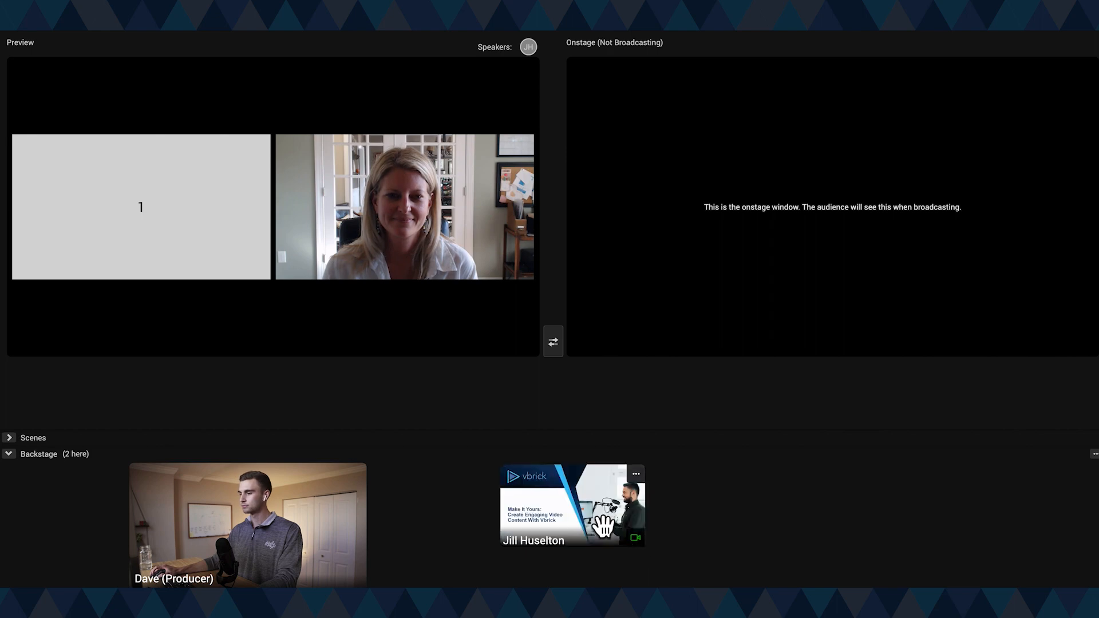
drag(590, 515, 252, 256)
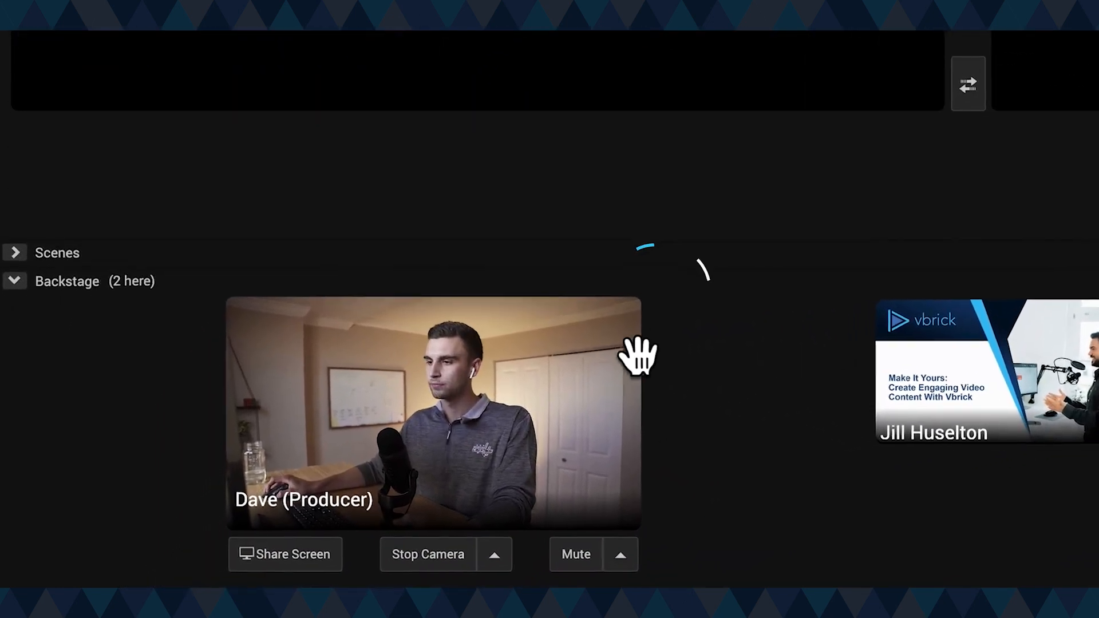
Add the producer to the preview as a speaker without placing the producer's camera in the layout.
mouse_move(628, 331)
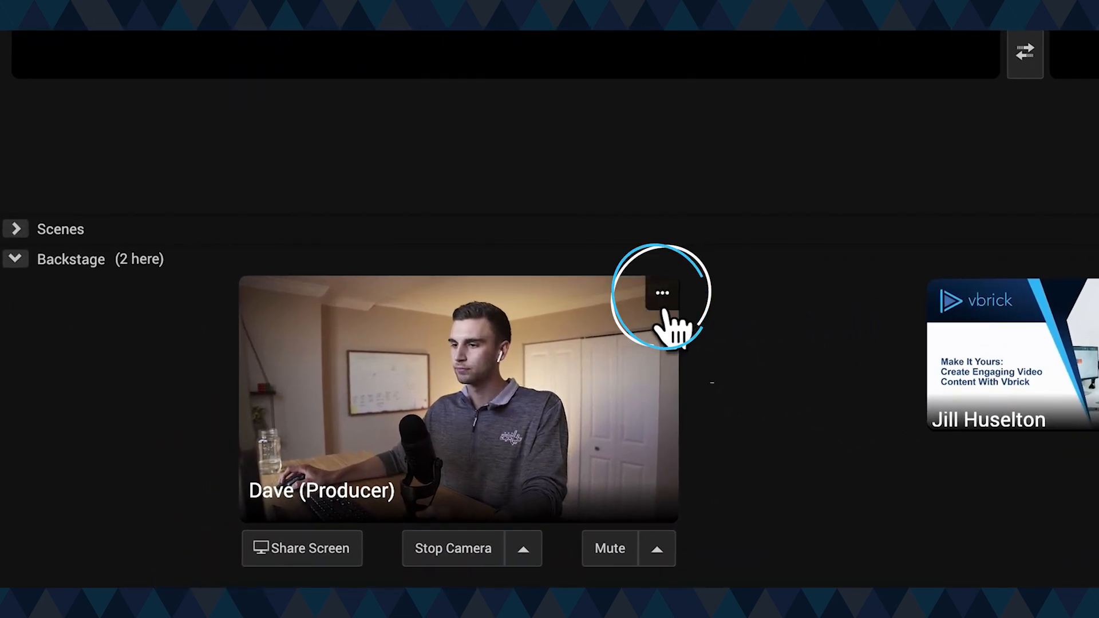
click(663, 303)
click(670, 381)
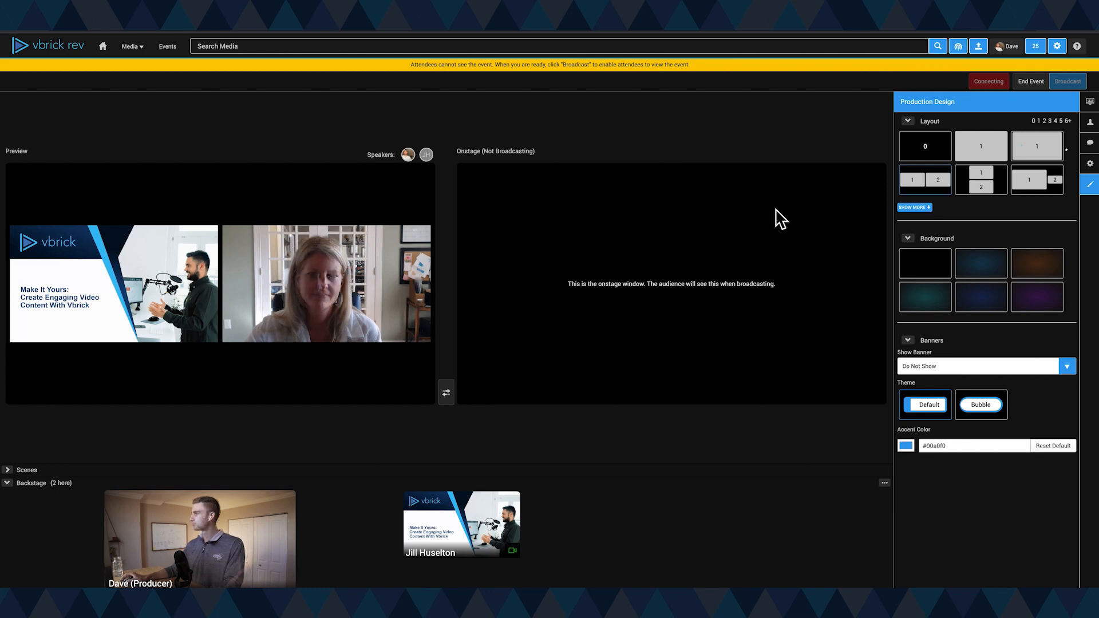
Switch the preview to the large-with-small two-person layout and show banners in the Bubble theme.
click(1028, 198)
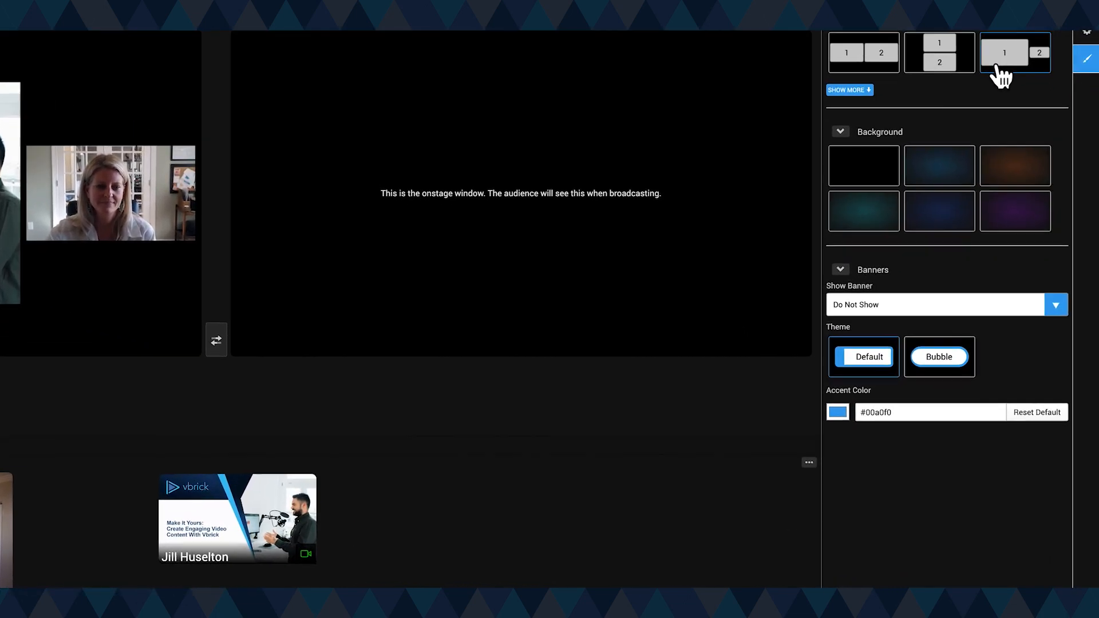
click(986, 244)
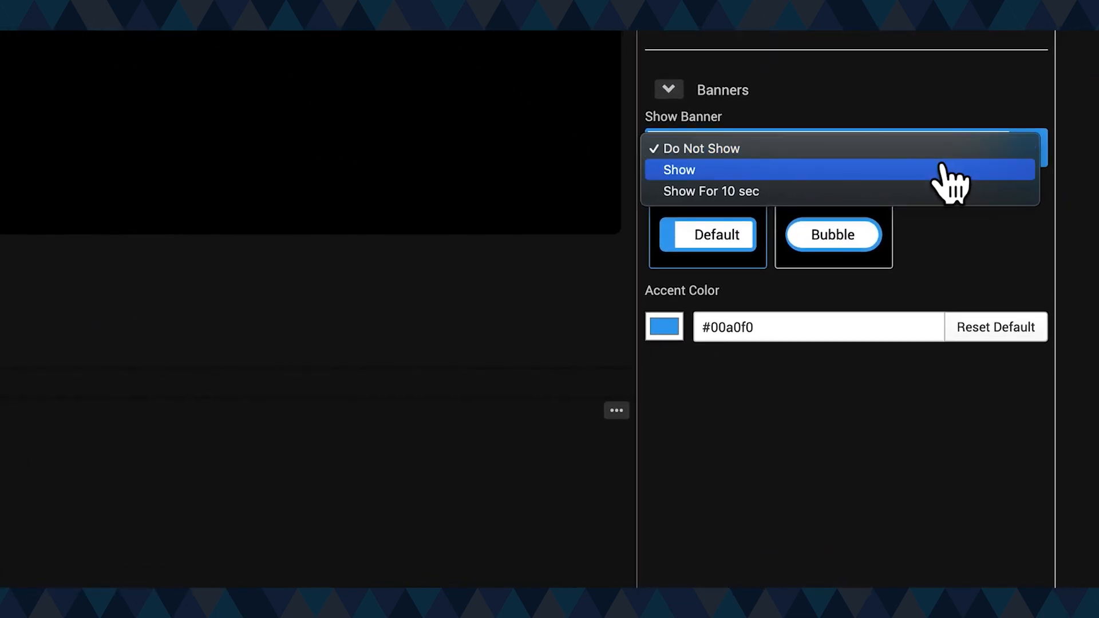
click(980, 261)
click(848, 248)
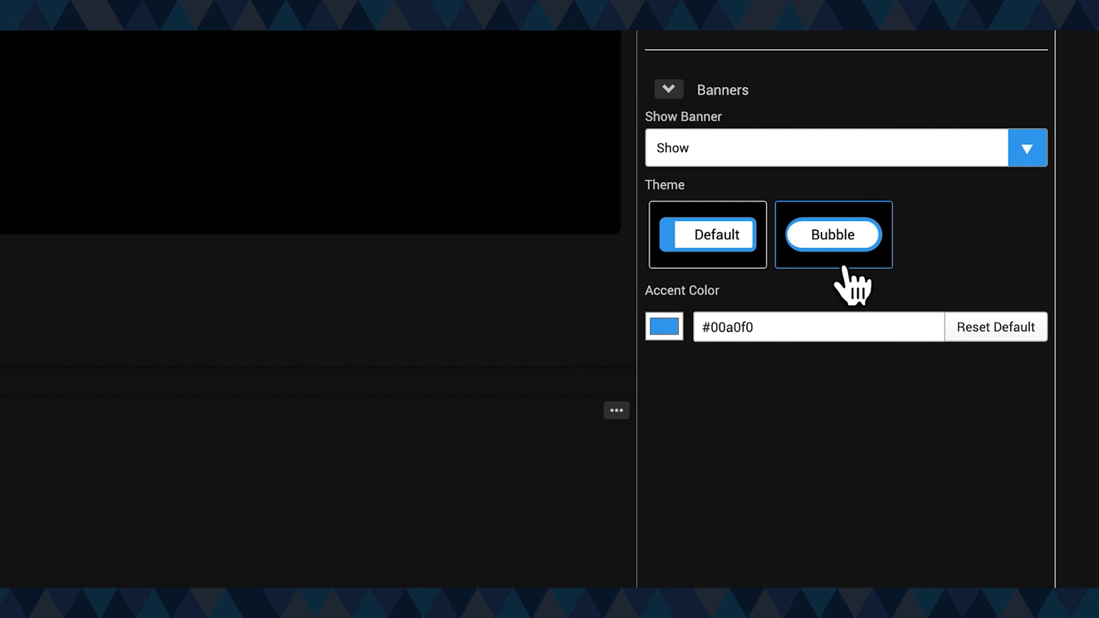
Set the banner accent color to purple #a500e0 and send the preview onstage.
click(668, 337)
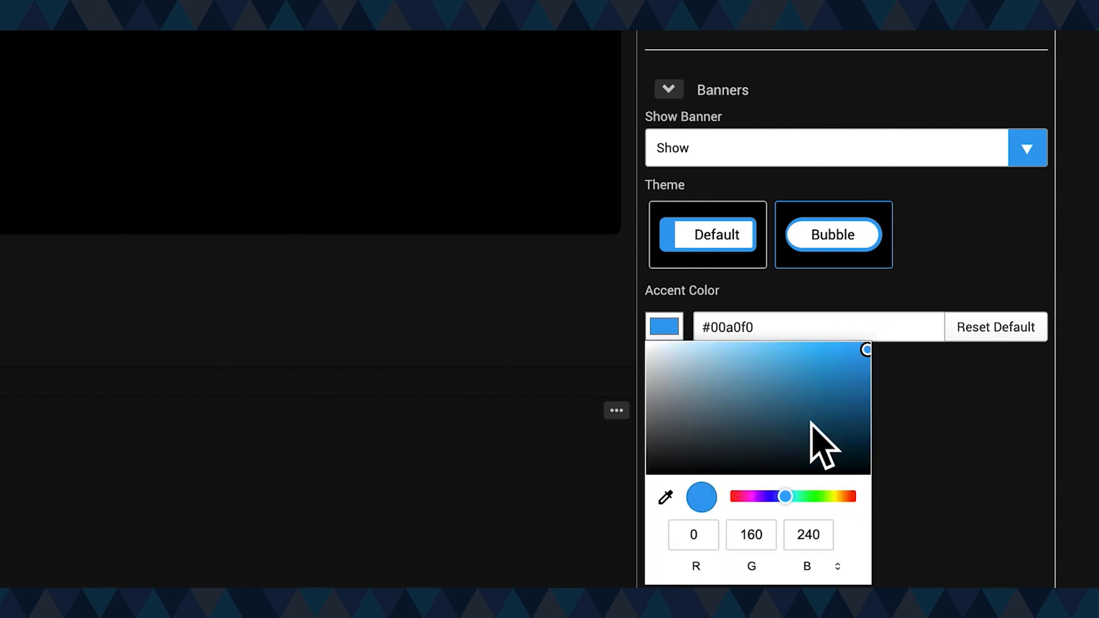
click(761, 497)
click(866, 359)
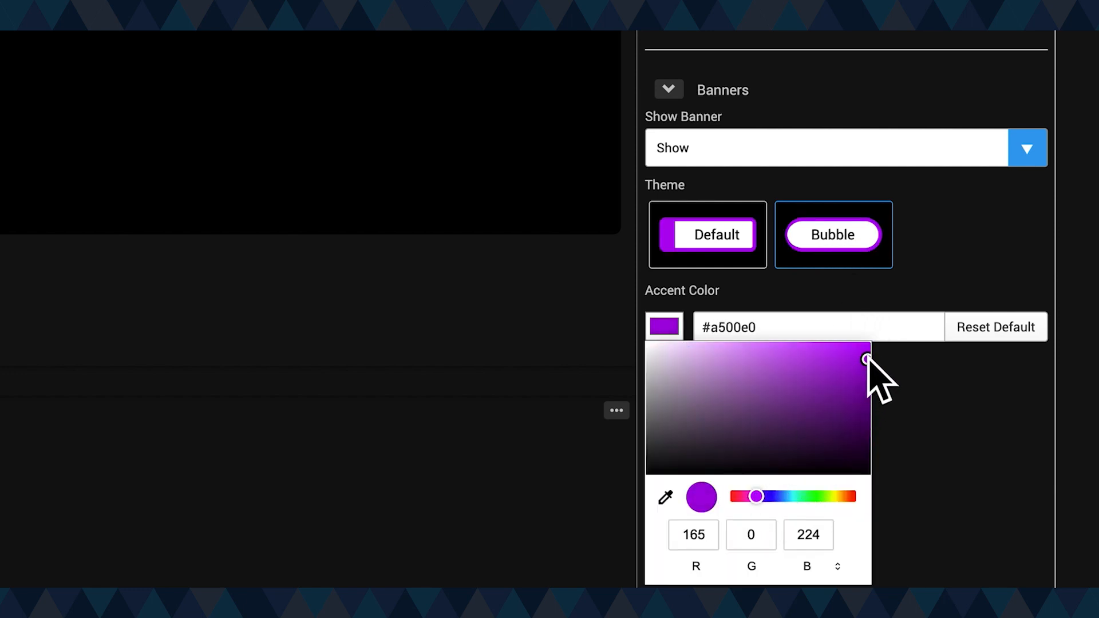
click(919, 415)
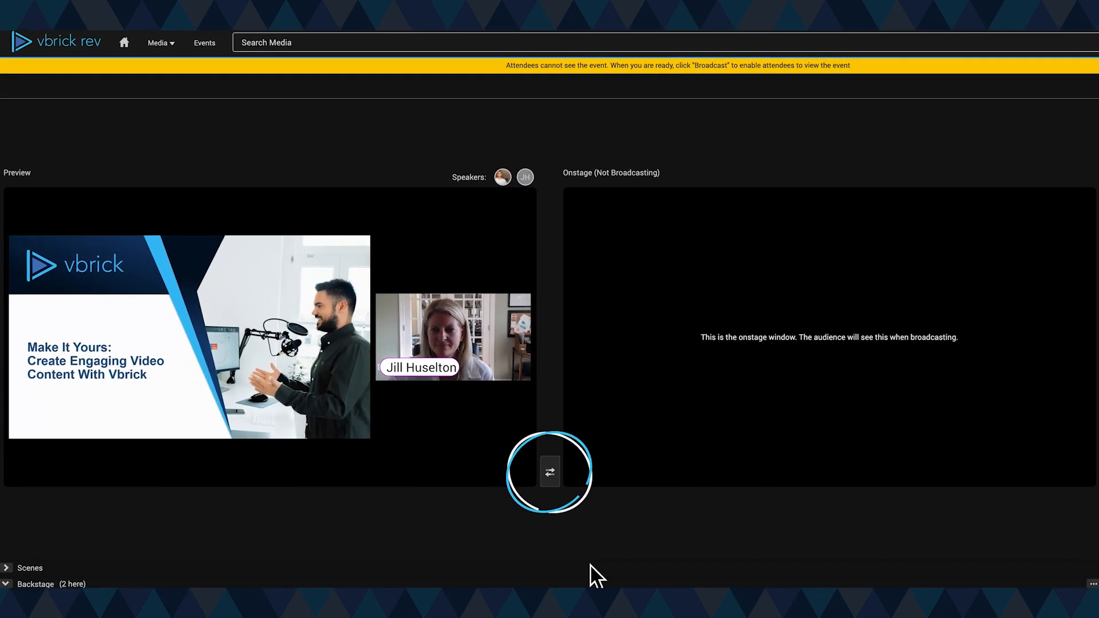
click(550, 482)
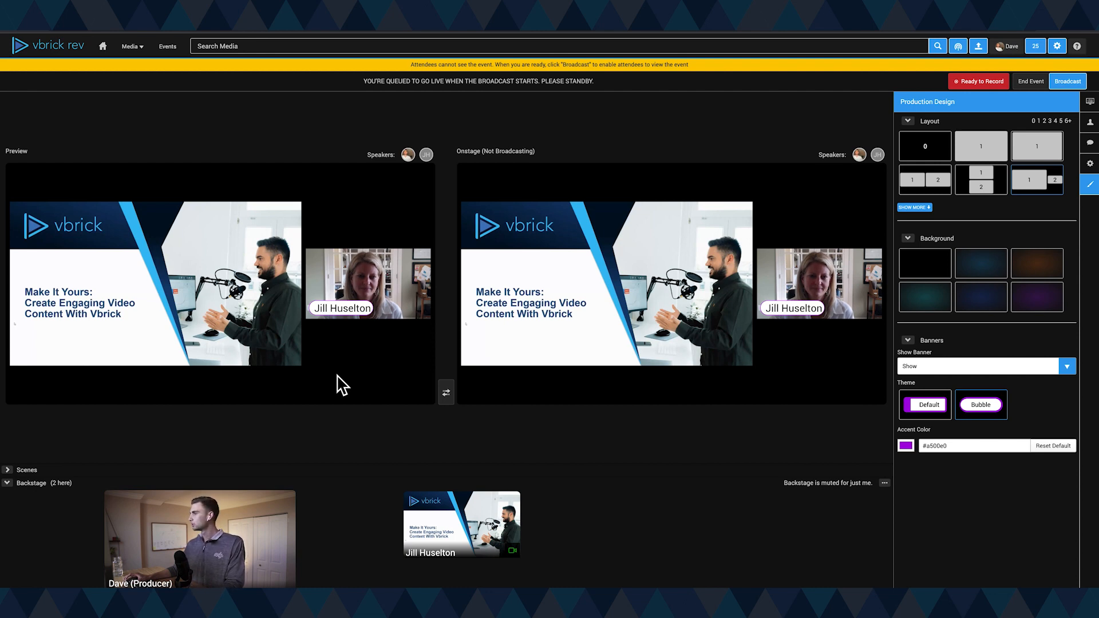
Remove the slides and the presenter's camera from the preview and switch it to the side-by-side two-person layout.
click(150, 286)
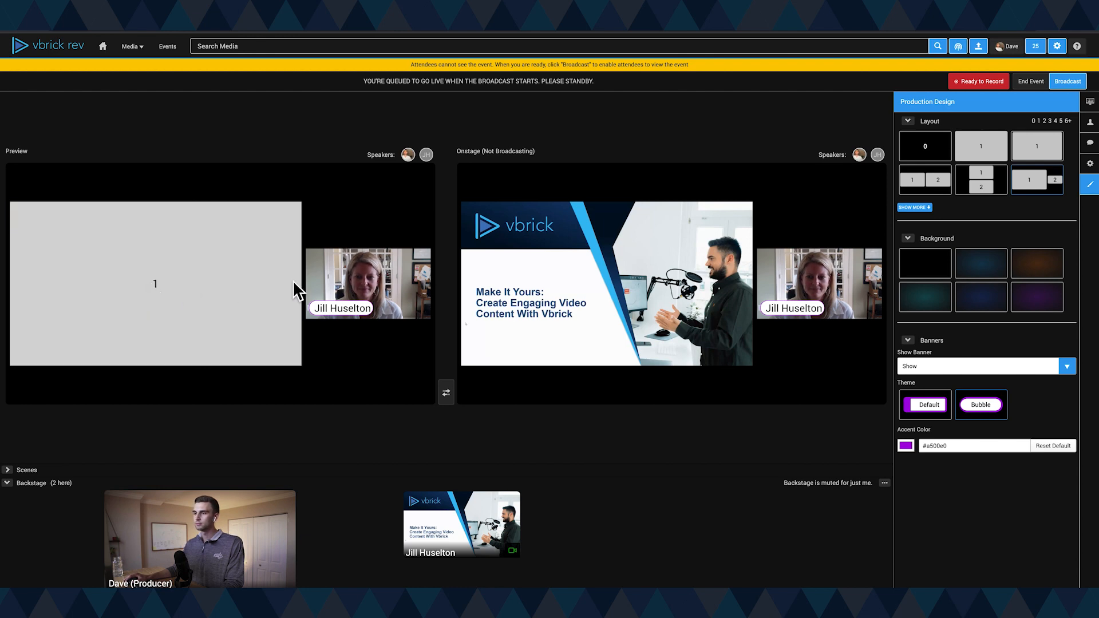
click(371, 284)
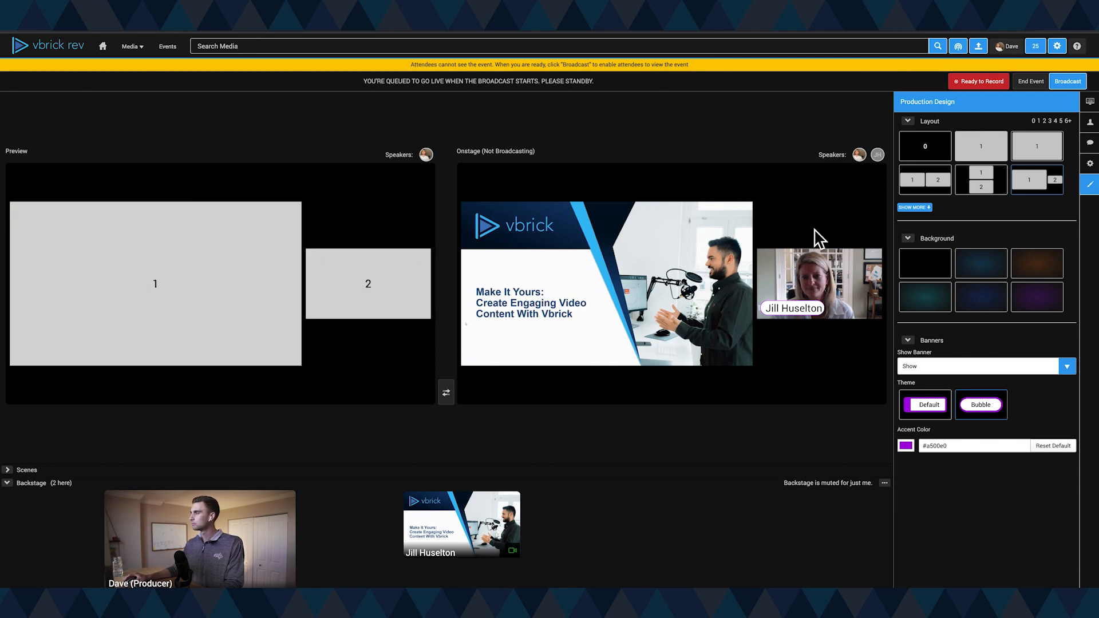
click(931, 182)
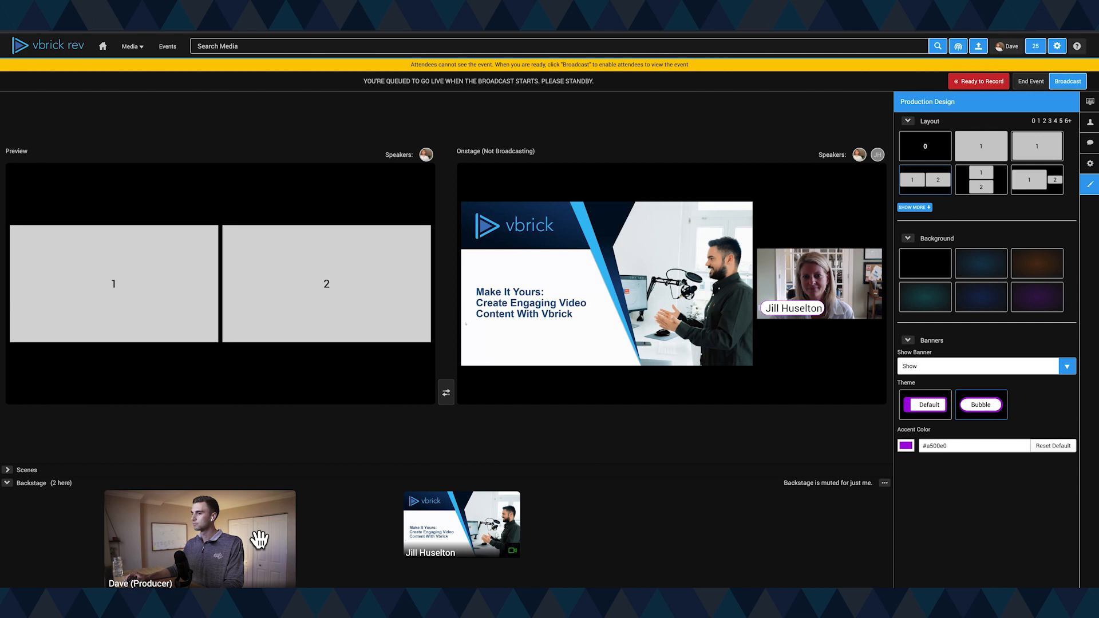
Place the producer's camera in preview slot 1 and the presenter's camera in slot 2, and start the broadcast.
drag(266, 524, 164, 321)
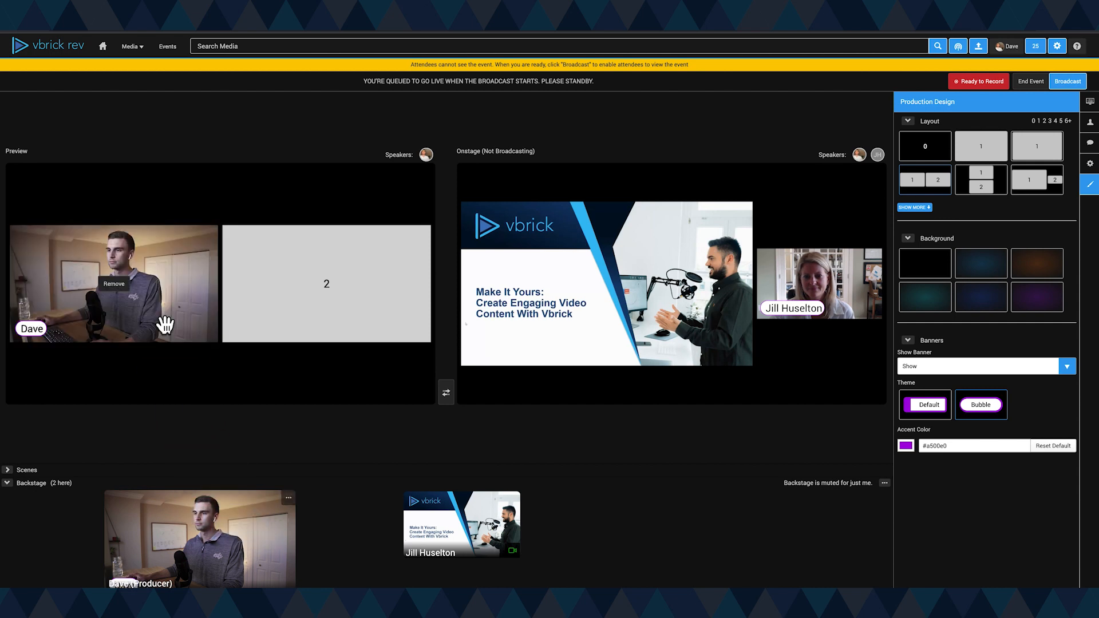
click(514, 551)
drag(478, 530, 341, 309)
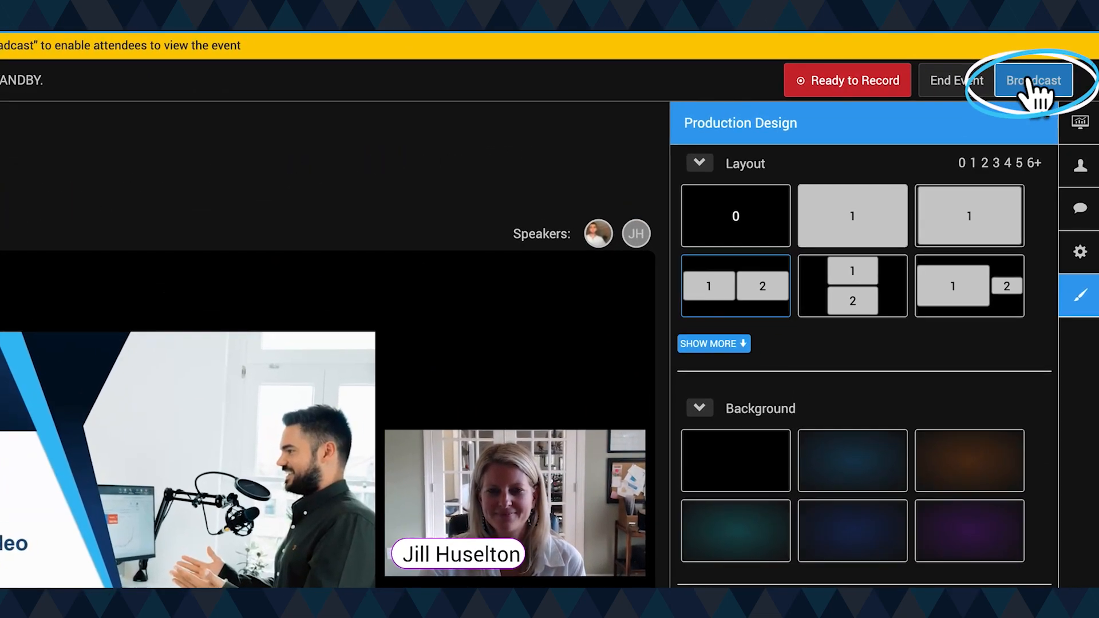
click(1030, 82)
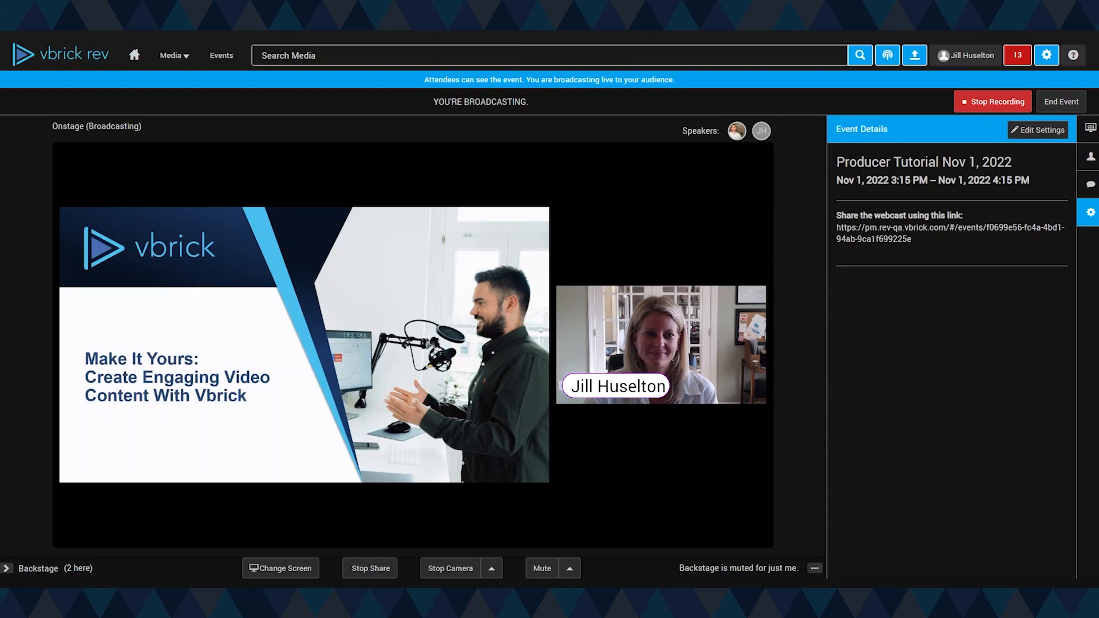